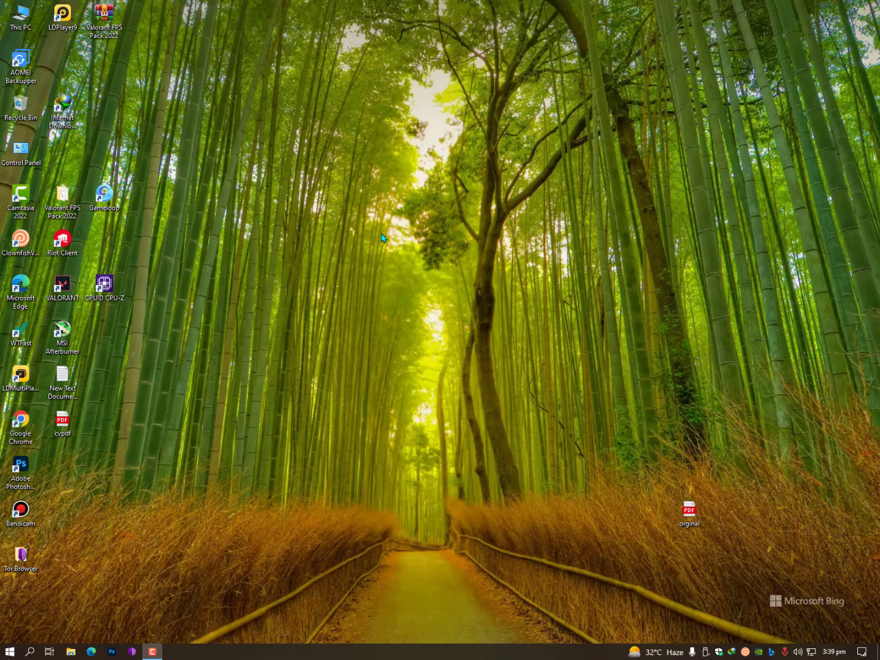
Reach Personalization > Background from the desktop menu and move the Settings window slightly right.
{"action": "right_click", "coordinate": [361, 204]}
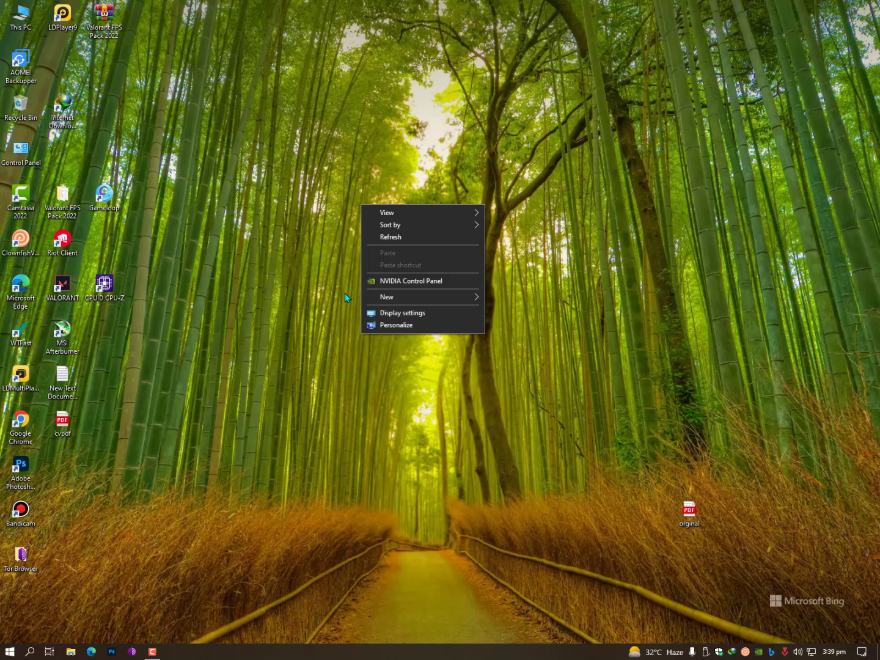
{"action": "left_click", "coordinate": [415, 330]}
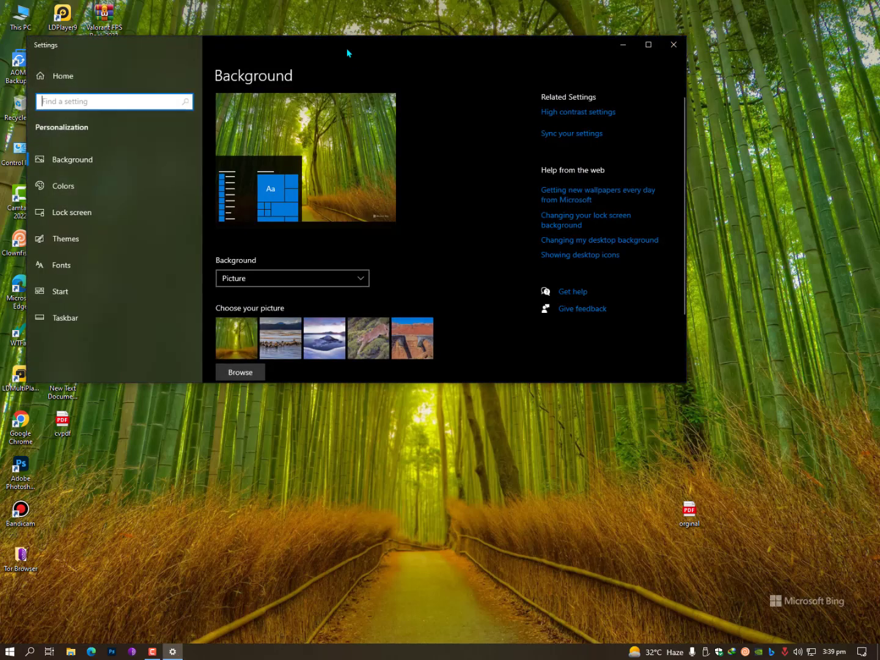
{"action": "left_click_drag", "start_coordinate": [347, 53], "coordinate": [430, 47]}
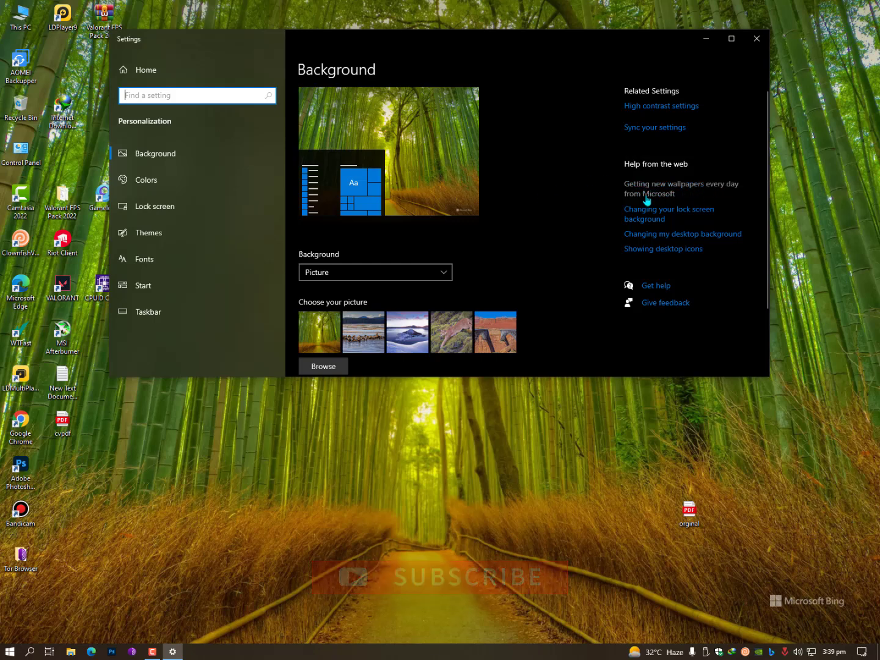
{"action": "scroll", "coordinate": [482, 260], "scroll_direction": "down", "scroll_amount": 3}
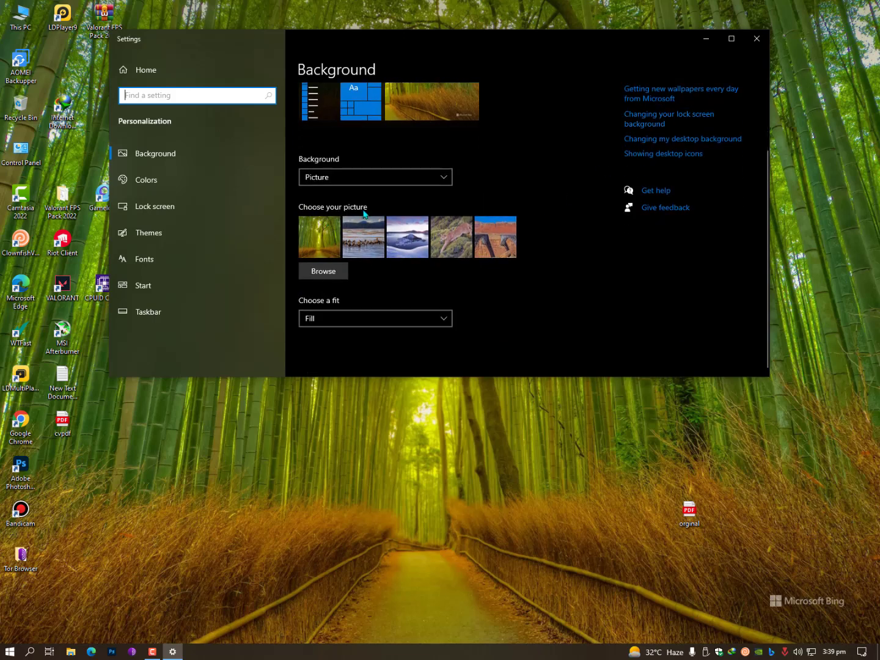
Browse for a picture twice, looking in Saved Pictures, and cancel without choosing one.
{"action": "left_click", "coordinate": [323, 272]}
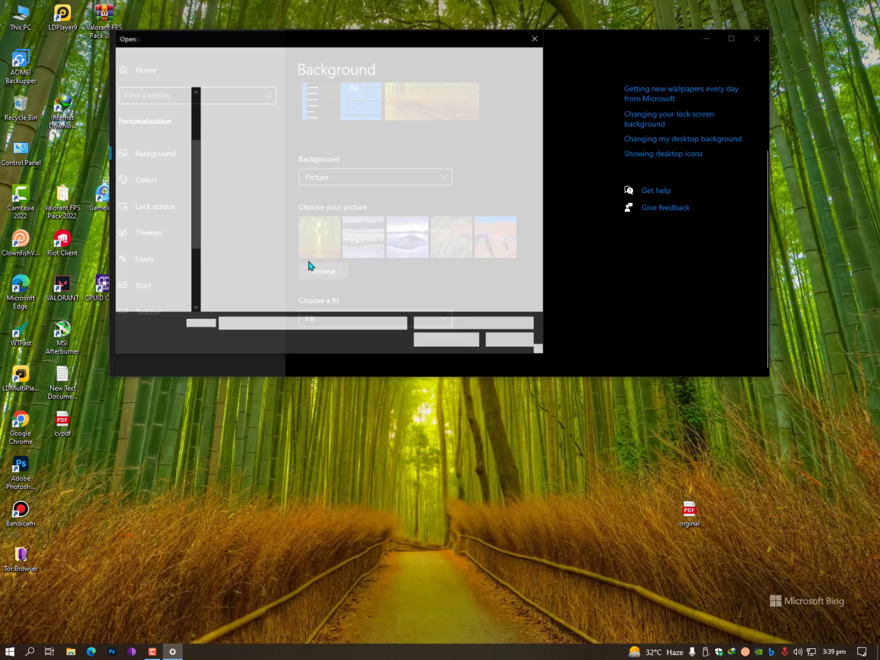
{"action": "left_click", "coordinate": [515, 341]}
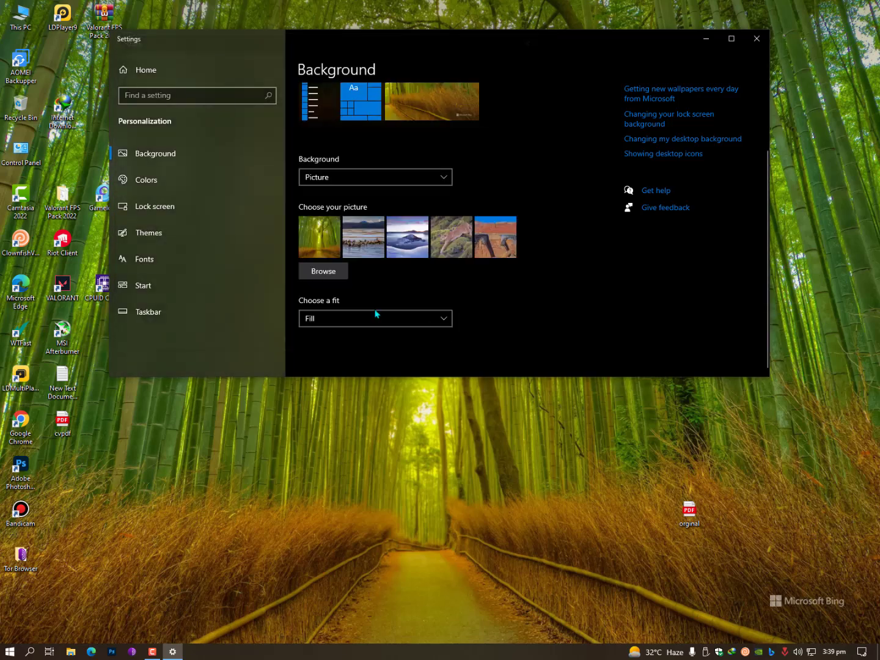
{"action": "left_click", "coordinate": [323, 275]}
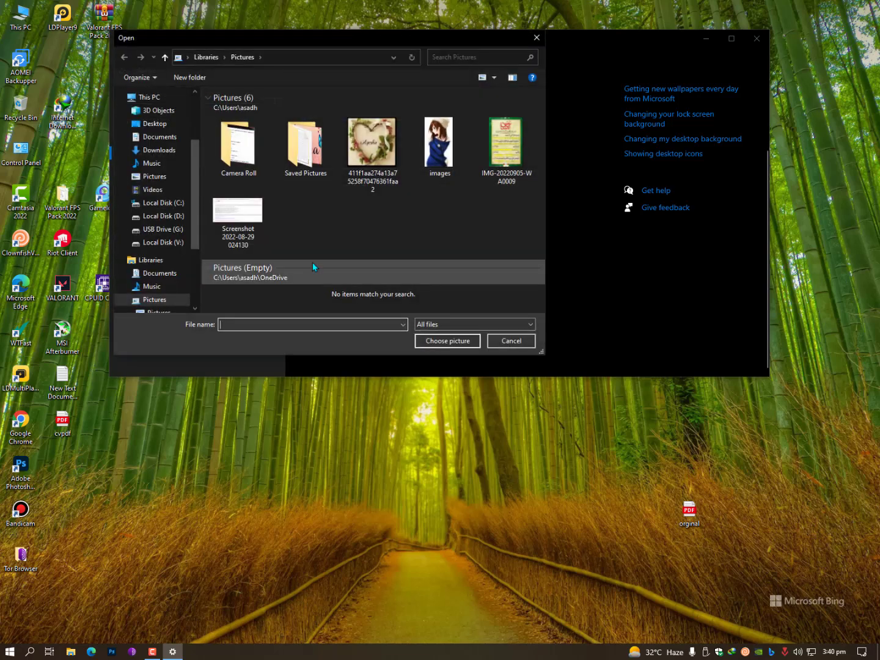
{"action": "double_click", "coordinate": [305, 142]}
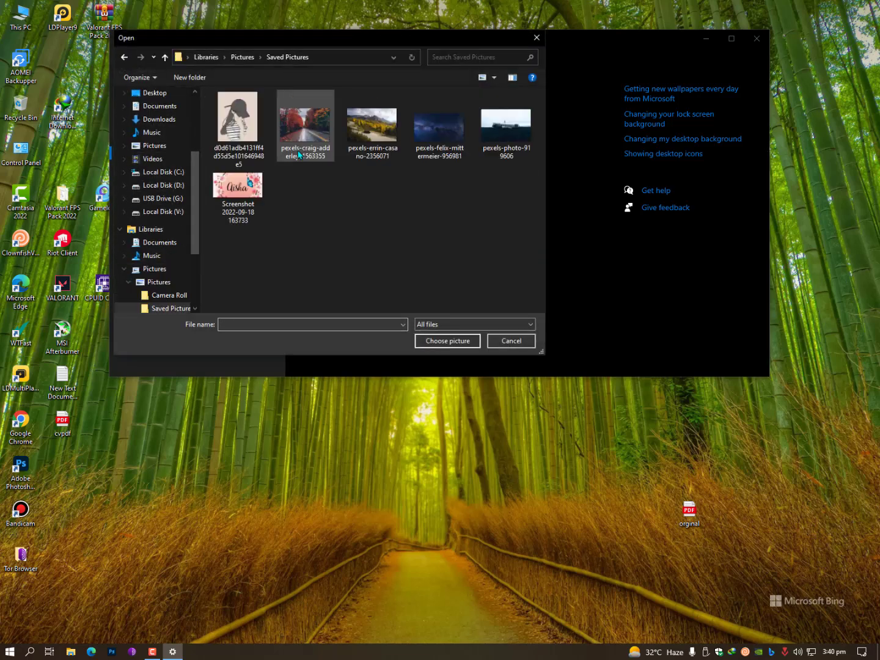
{"action": "left_click", "coordinate": [512, 341]}
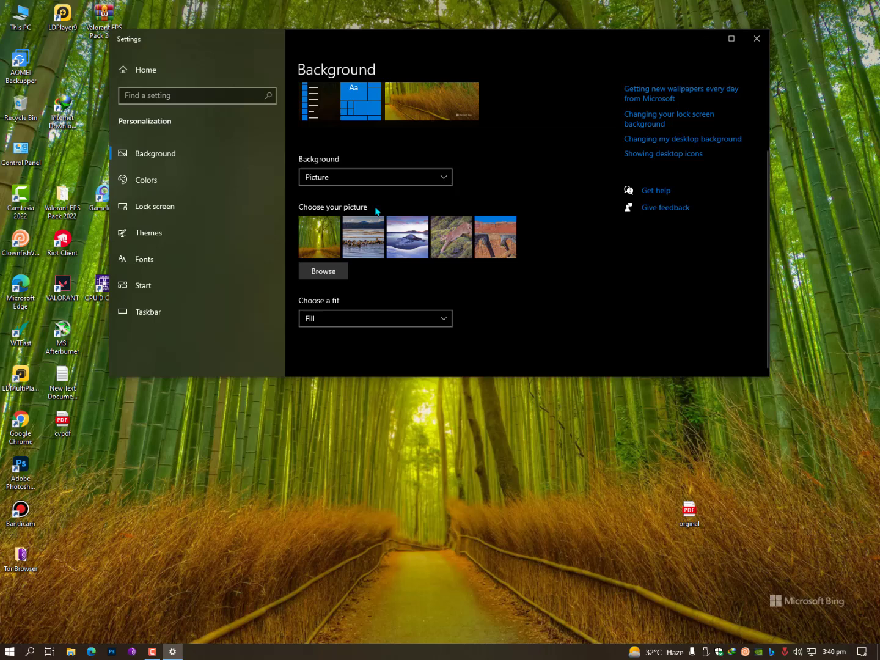
{"action": "scroll", "coordinate": [478, 262], "scroll_direction": "up", "scroll_amount": 2}
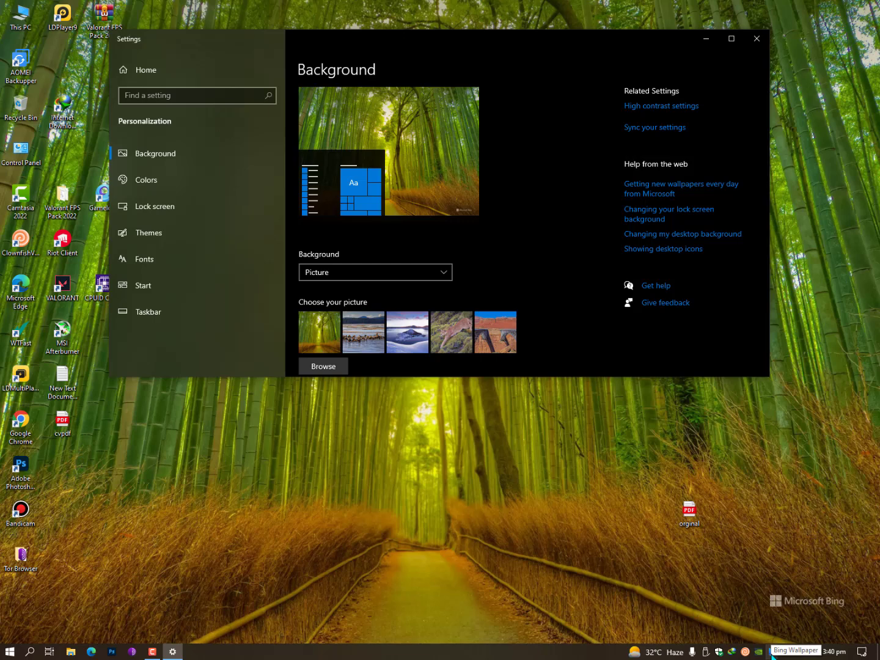
Turn on Daily Wallpaper Refresh in Bing Wallpaper's settings and show the bamboo grove panel.
{"action": "left_click", "coordinate": [773, 657]}
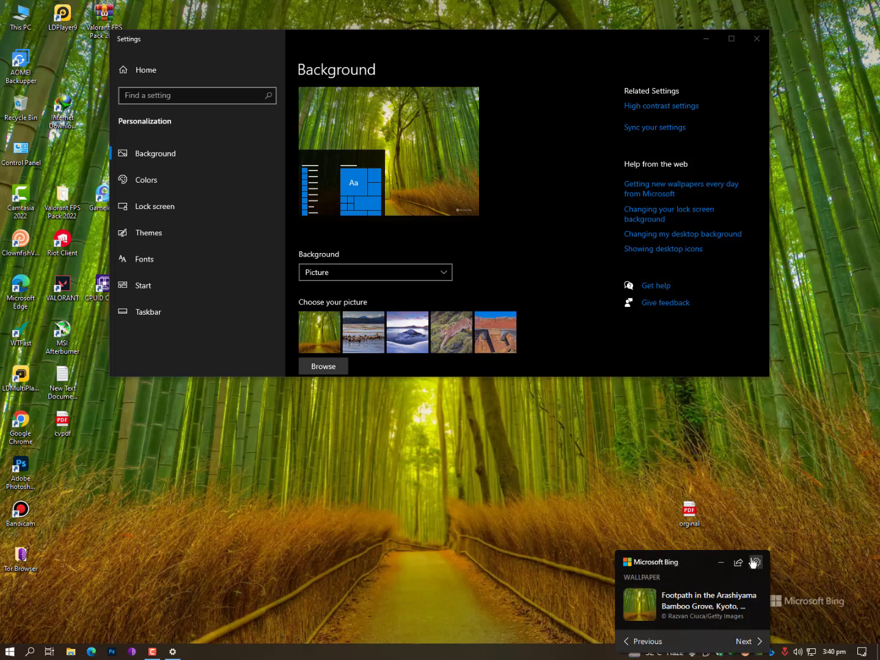
{"action": "left_click", "coordinate": [773, 653]}
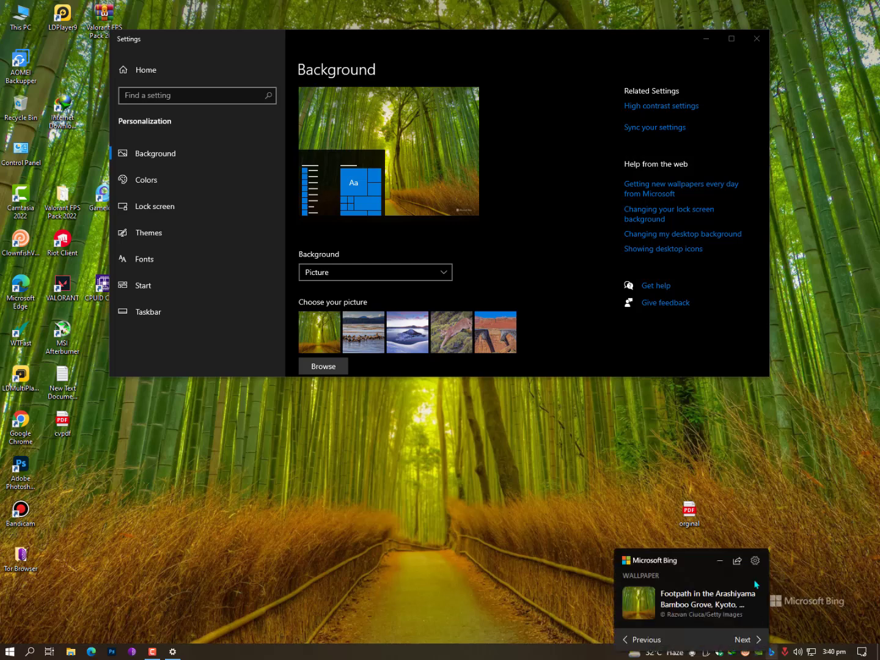
{"action": "left_click", "coordinate": [756, 561]}
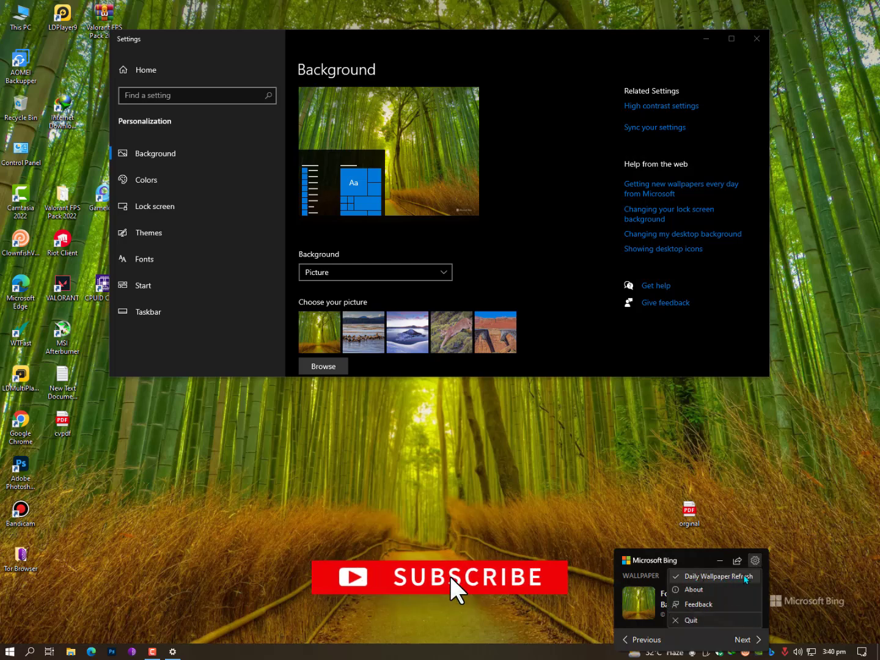
{"action": "left_click", "coordinate": [791, 553]}
{"action": "left_click", "coordinate": [777, 652]}
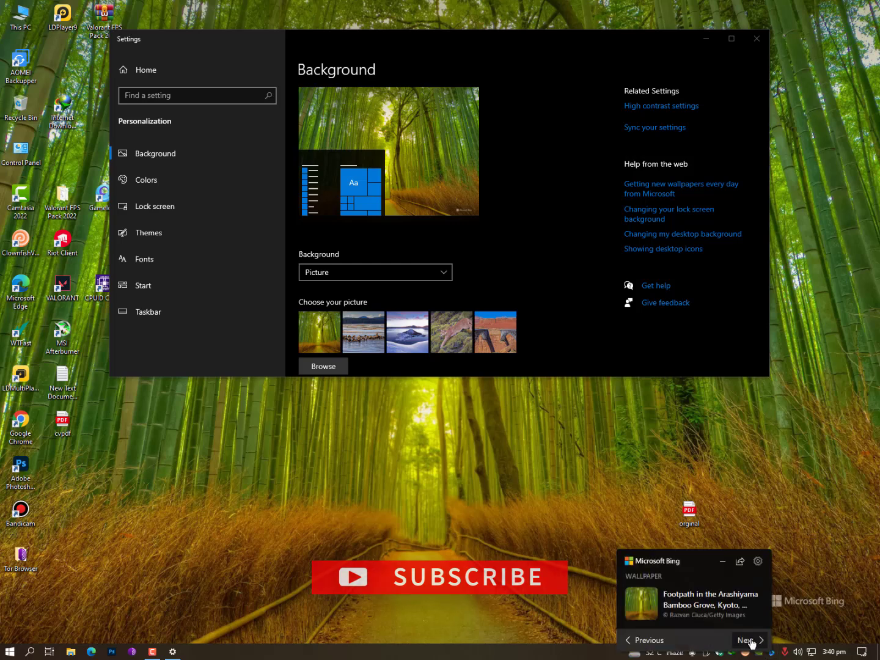
Preview the sea otter, puma and Navajo Bridge wallpapers, ending on the bamboo grove.
{"action": "left_click", "coordinate": [745, 639]}
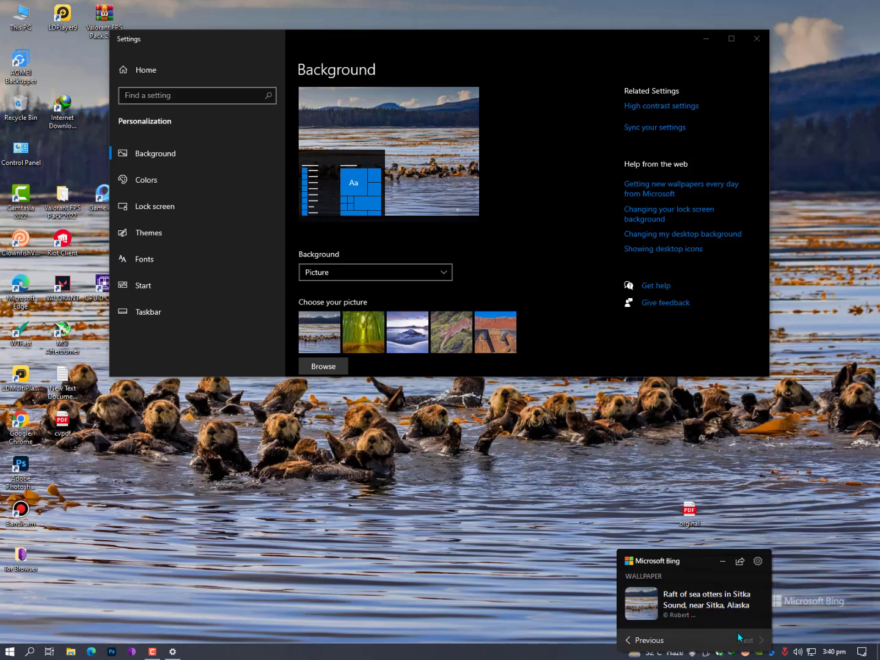
{"action": "left_click", "coordinate": [640, 642]}
{"action": "left_click", "coordinate": [639, 642]}
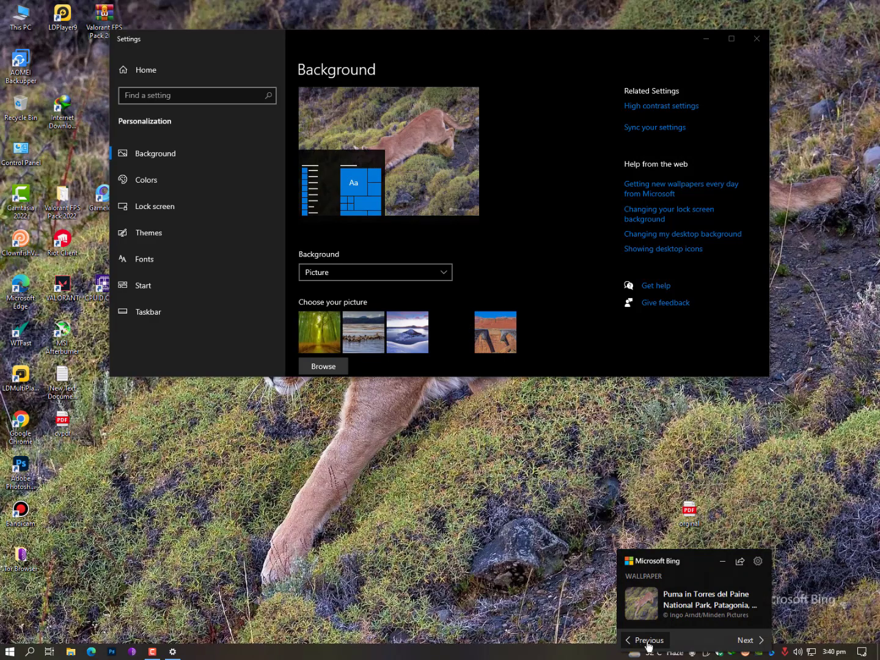
{"action": "left_click", "coordinate": [641, 643]}
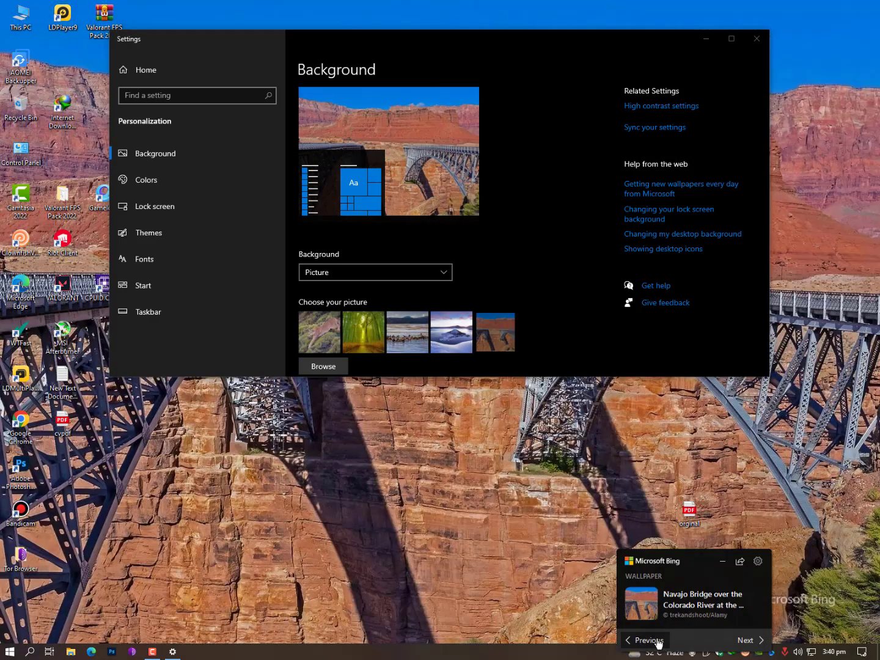
{"action": "left_click", "coordinate": [740, 638]}
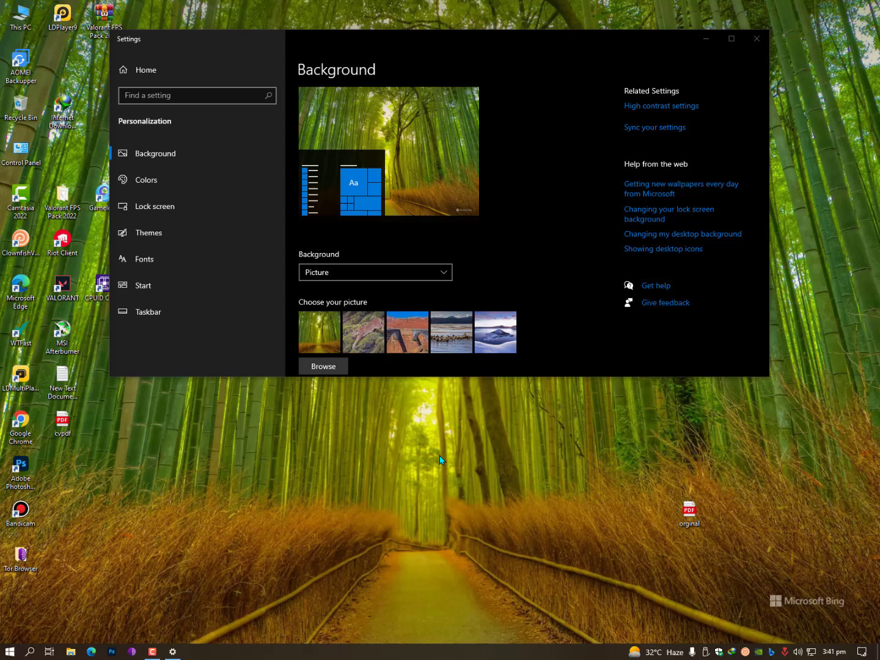
Close the Settings window, leaving the bamboo grove wallpaper on the desktop.
{"action": "left_click", "coordinate": [757, 39]}
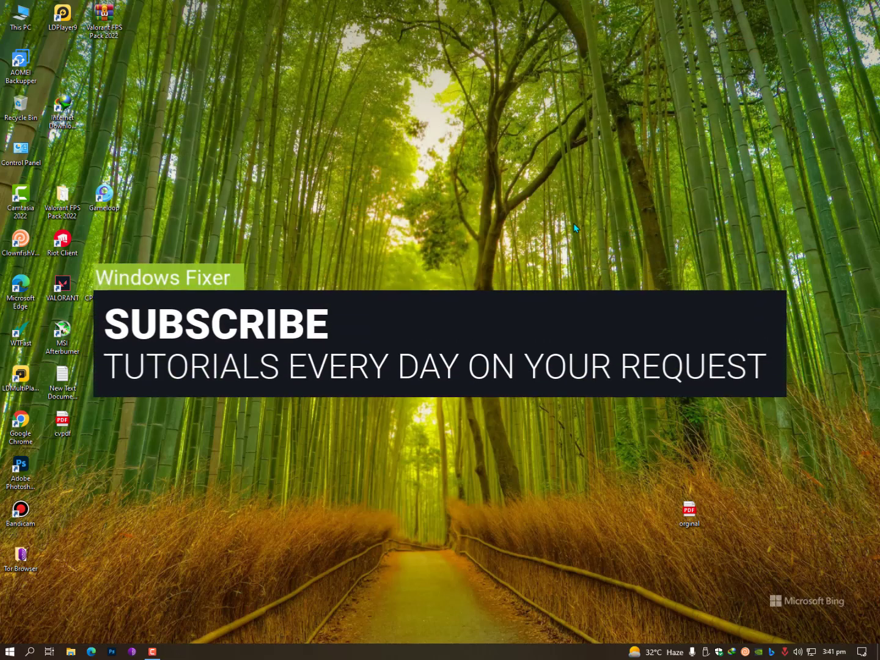